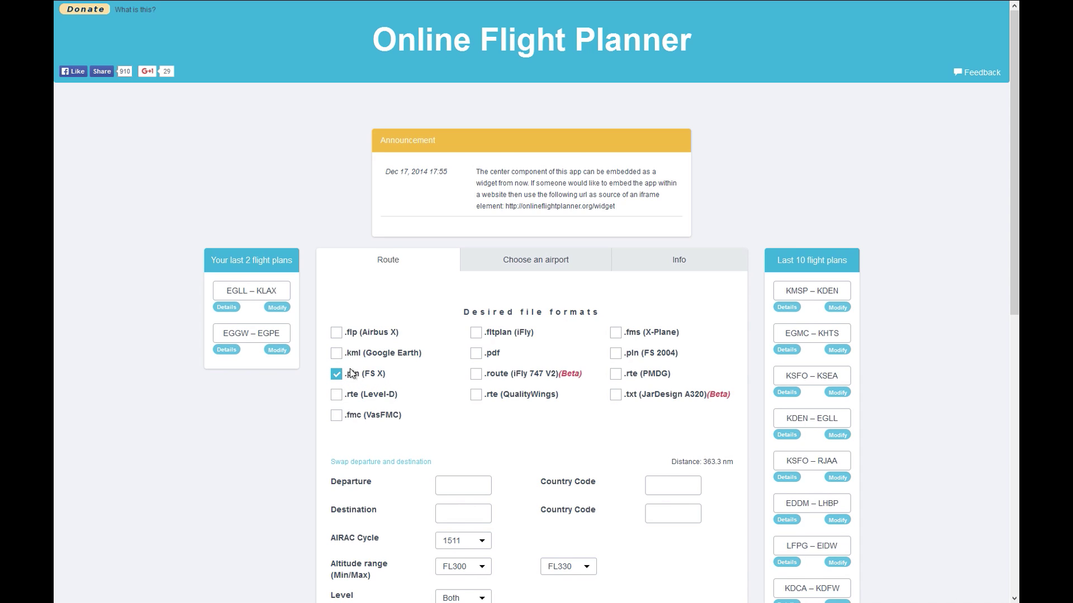
Add PDF to the output formats and set the departure airport to EGGW
click(484, 354)
scroll(422, 433, down, 4)
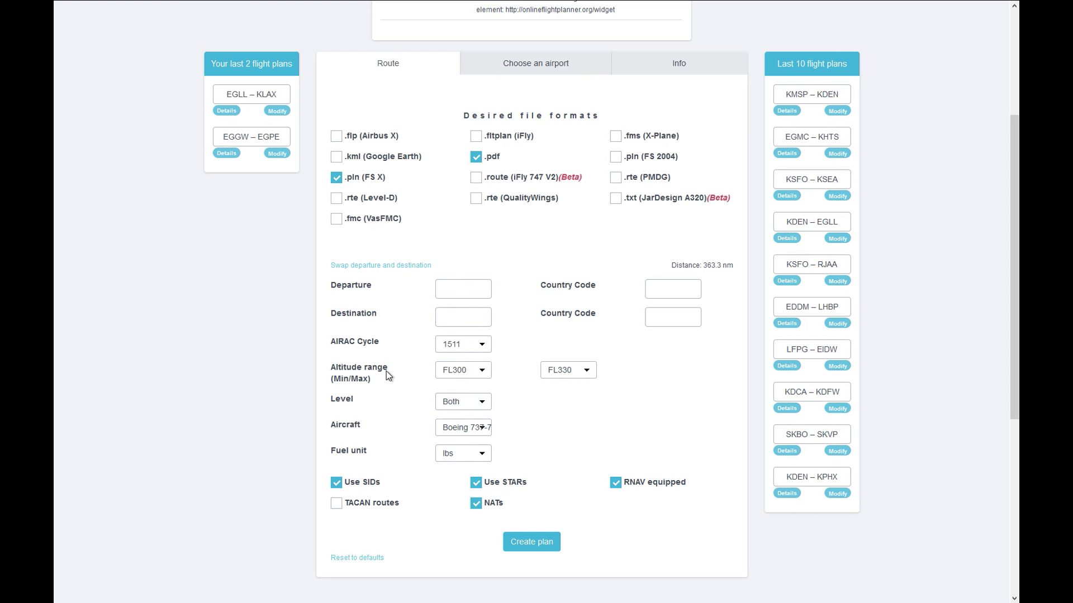
click(449, 289)
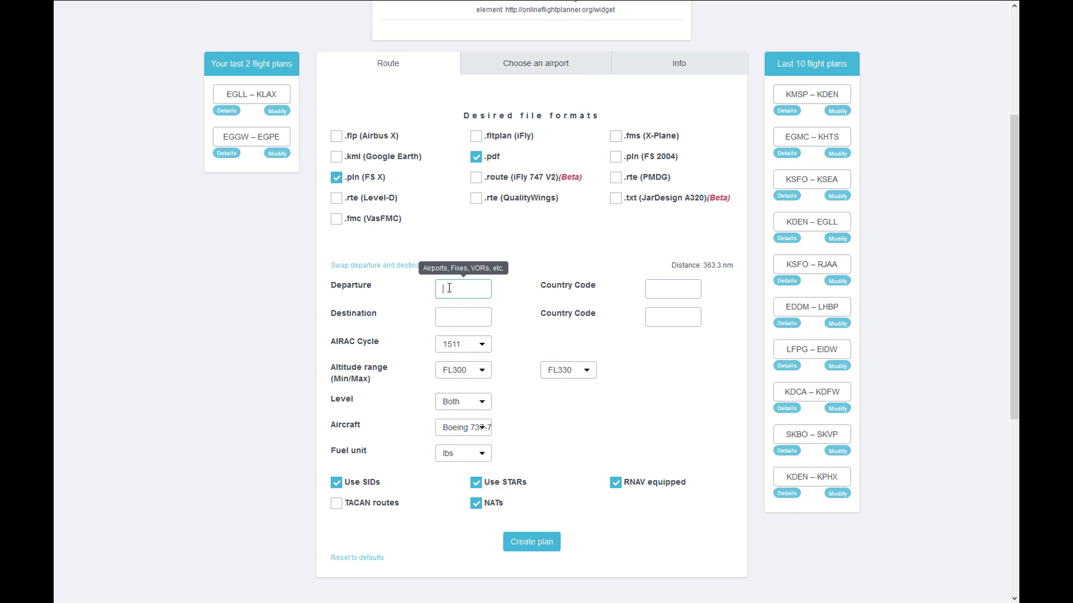
text(EGGW)
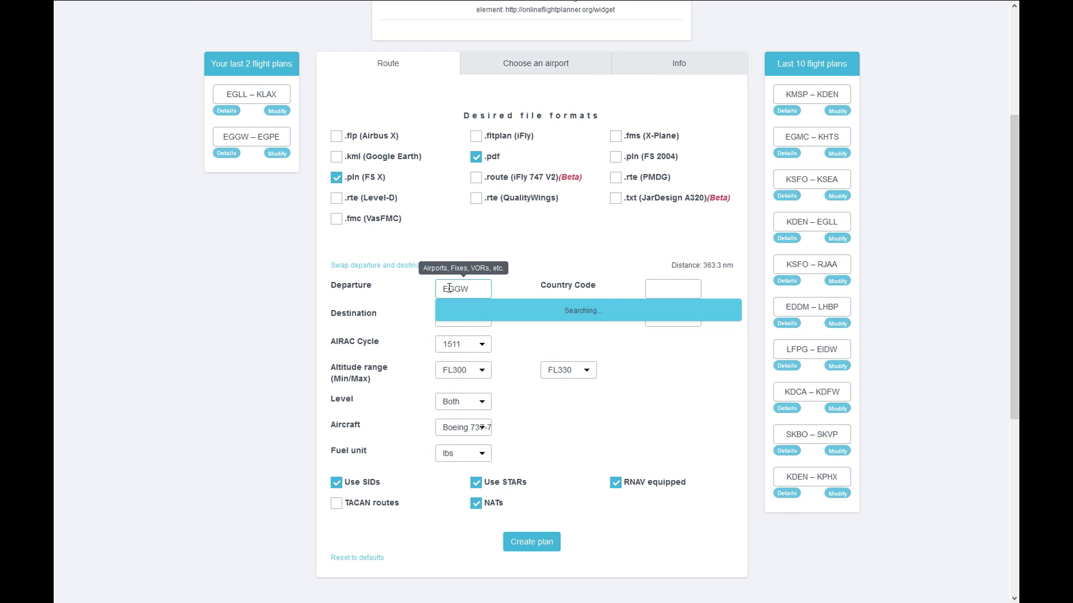
click(466, 308)
Set the destination airport to EGPE
click(458, 318)
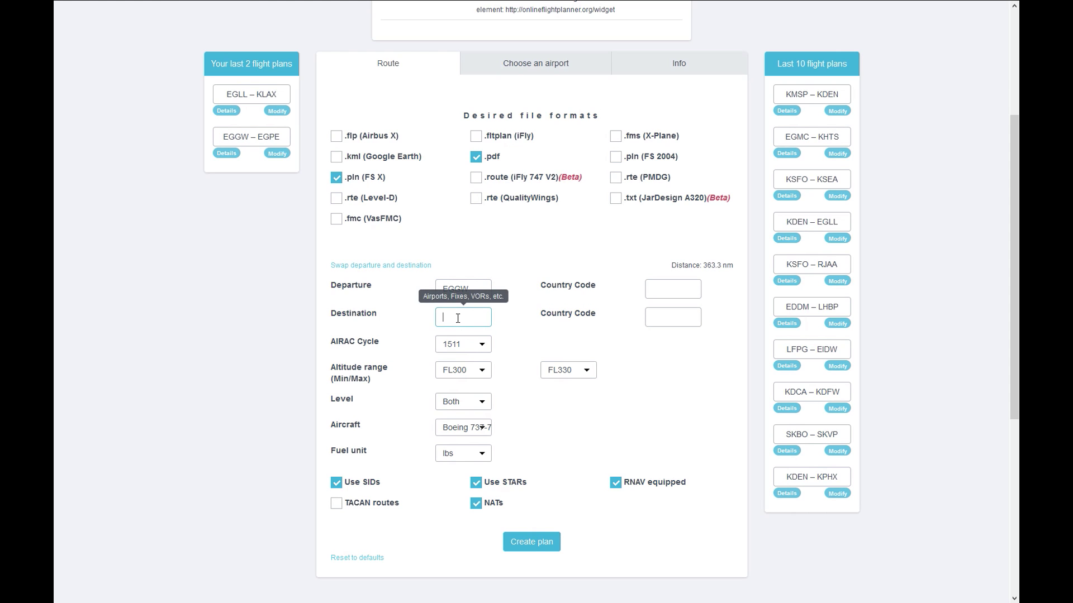
text(EGPE)
click(397, 318)
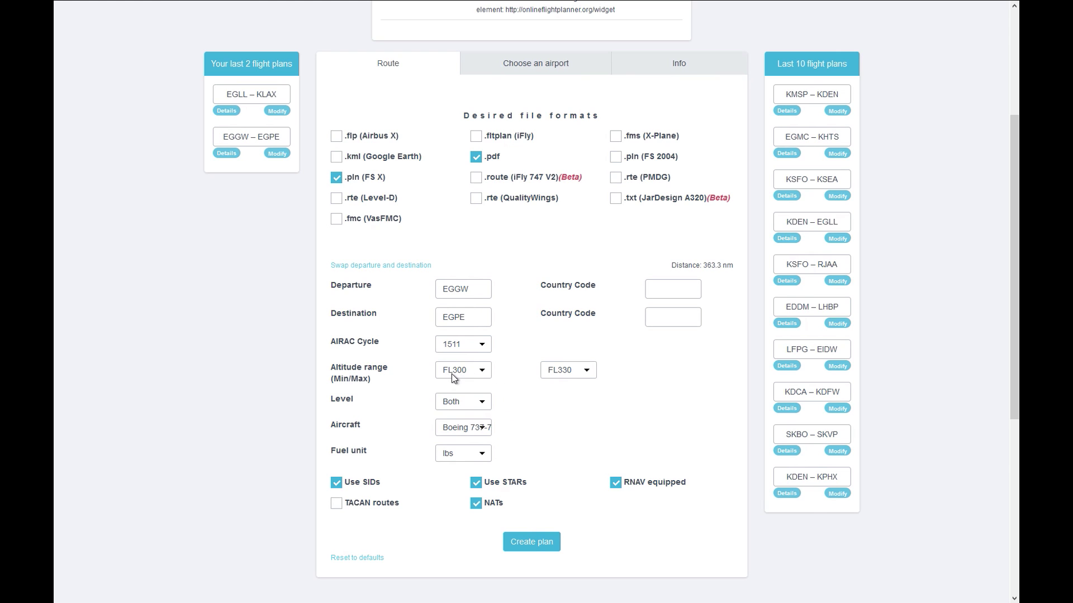
Raise the maximum altitude to FL380, keeping the flight level at Both
click(587, 371)
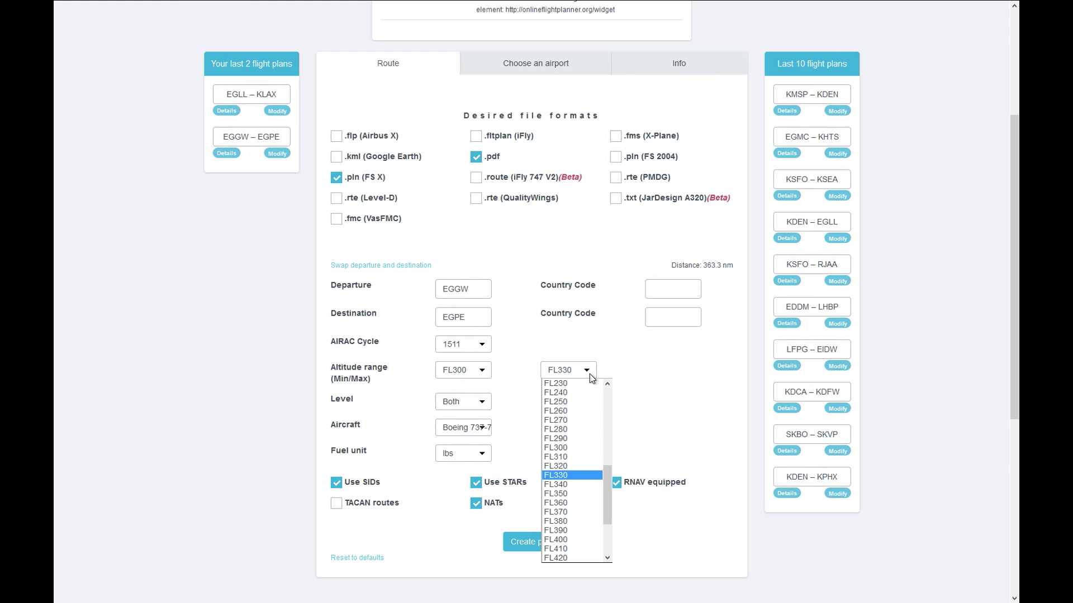
click(581, 521)
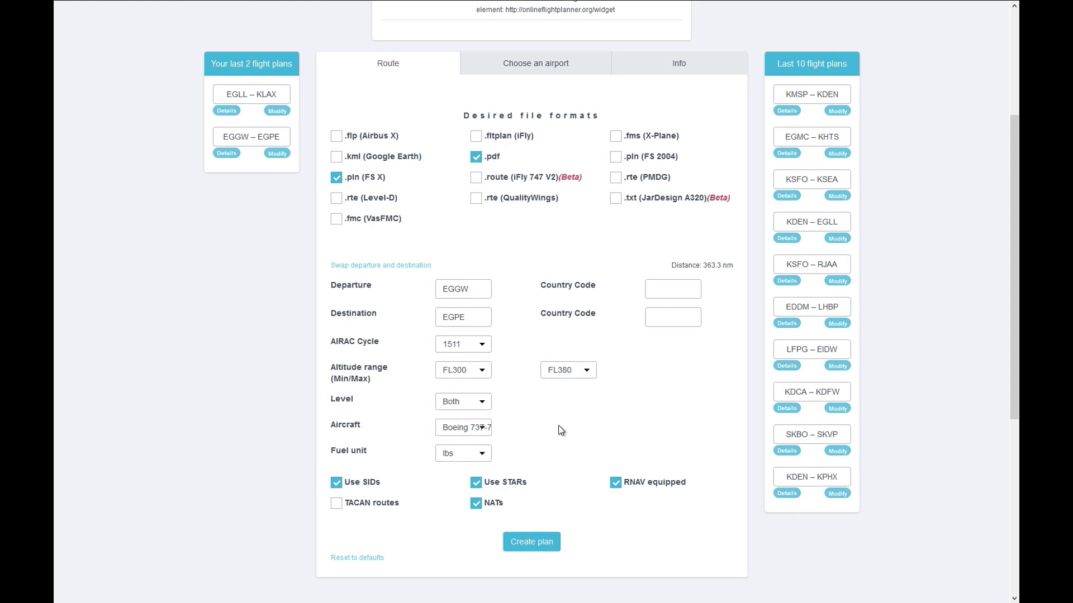
click(482, 402)
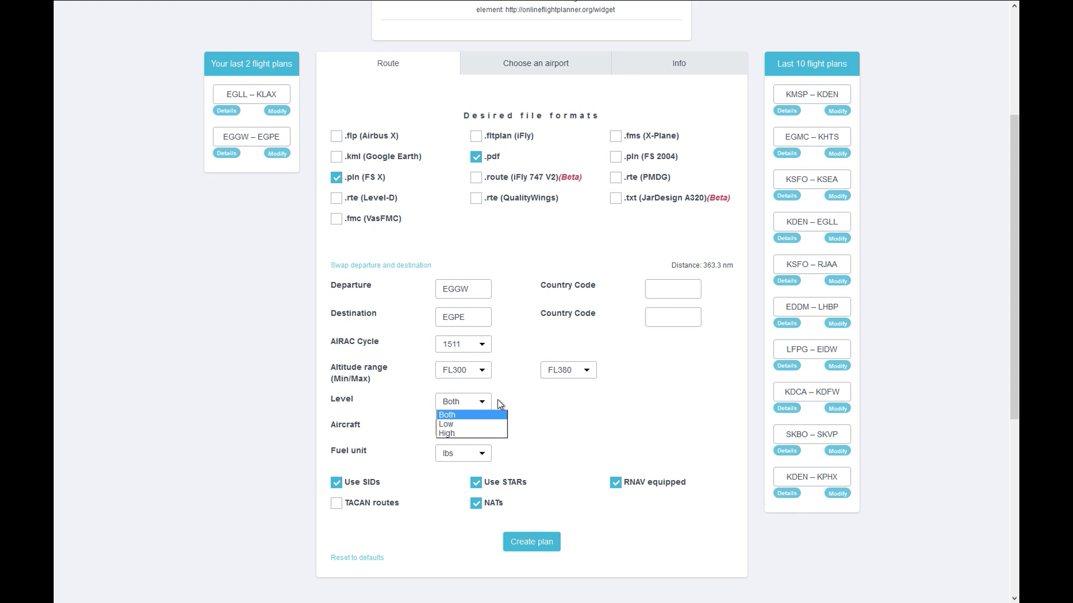
click(470, 416)
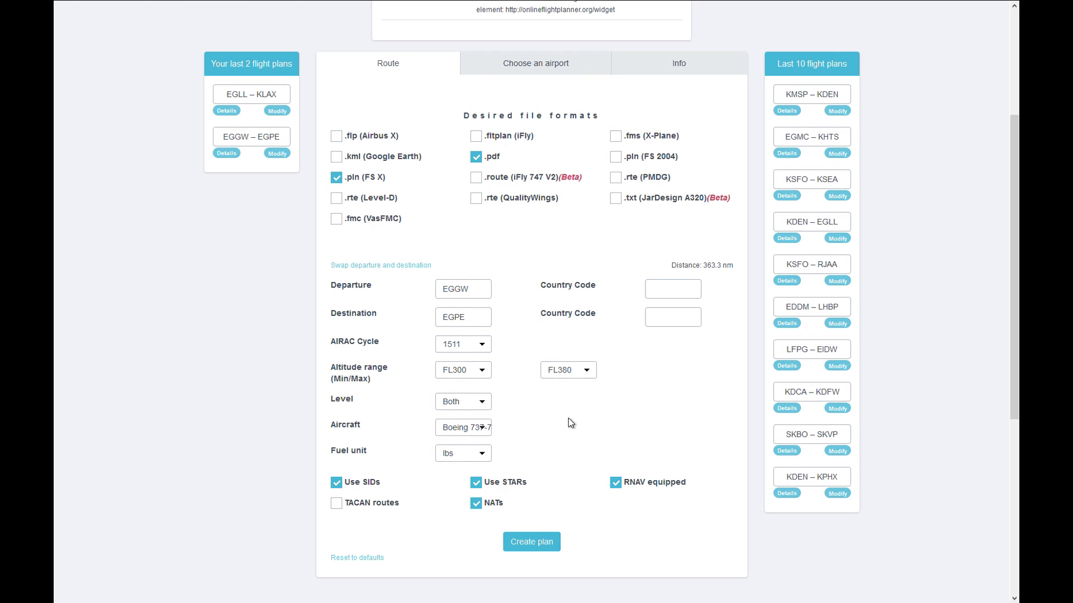
Choose Boeing 737-800 as the aircraft and keep fuel in lbs
click(484, 431)
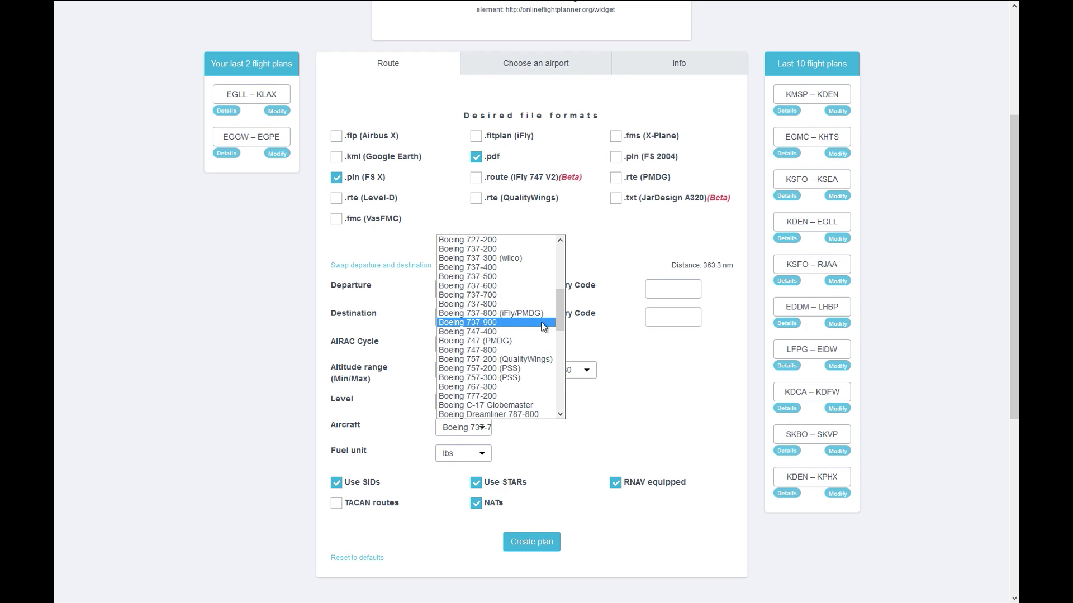
mouse_move(560, 315)
mouse_down()
mouse_move(560, 286)
mouse_move(560, 404)
mouse_move(571, 305)
mouse_up()
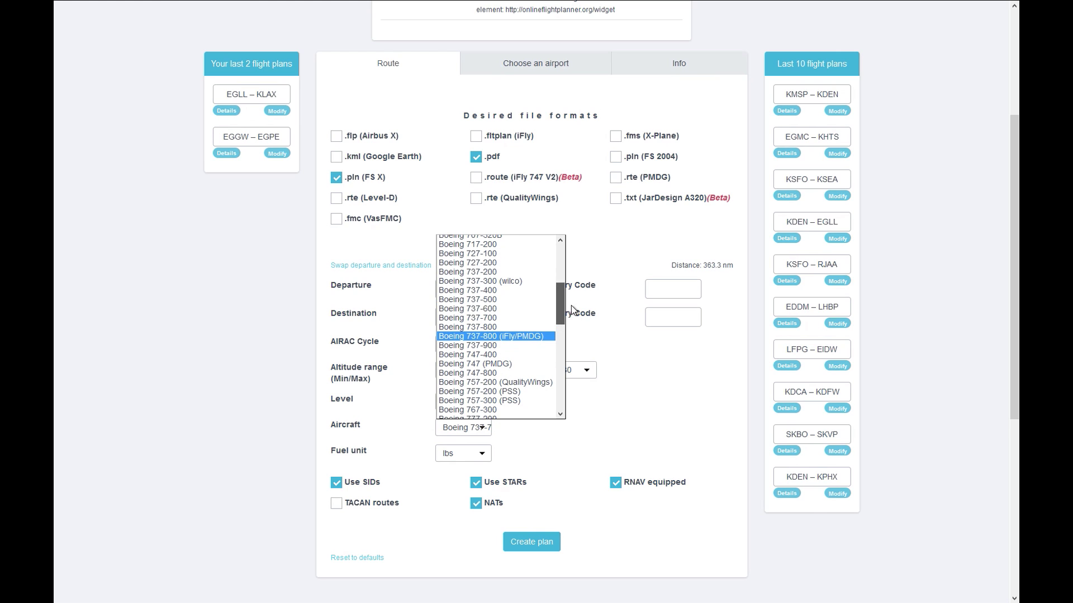
click(529, 326)
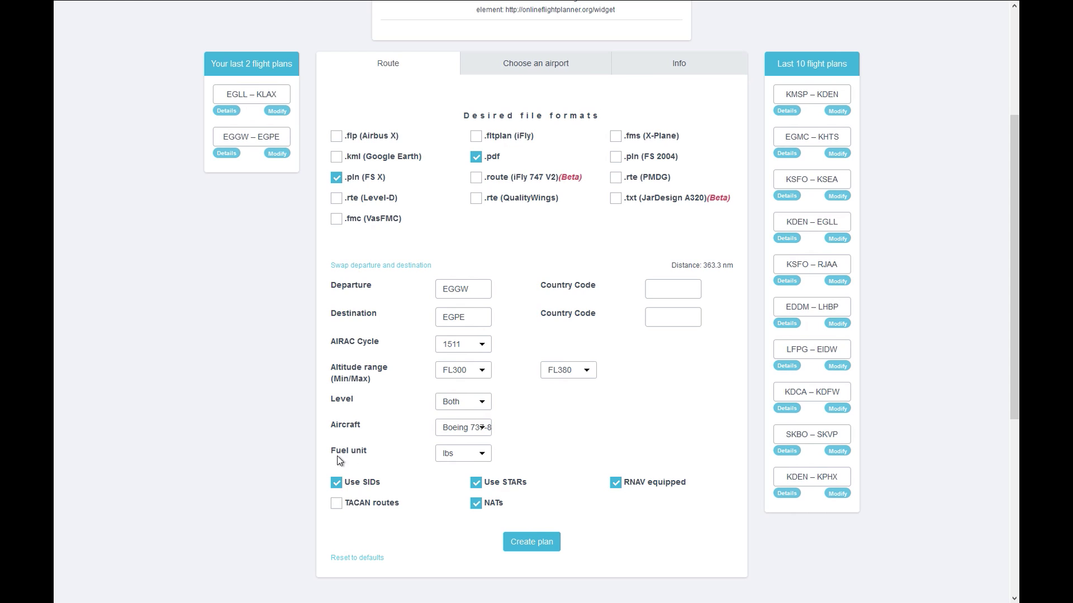
click(475, 453)
click(531, 447)
Create the London Luton to Inverness flight plan from the completed form
scroll(586, 442, down, 3)
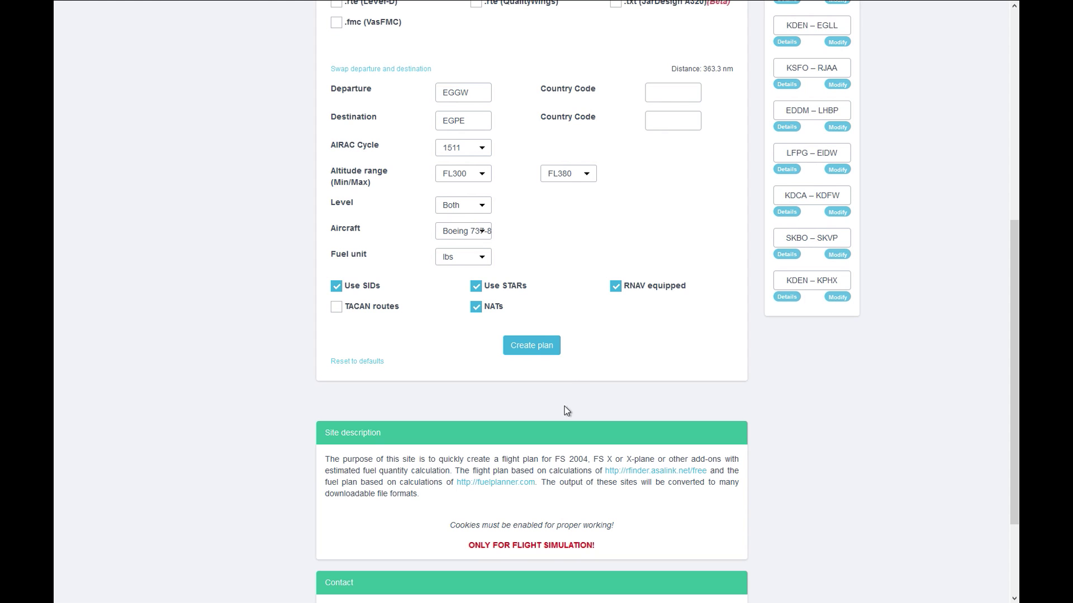
scroll(554, 310, up, 4)
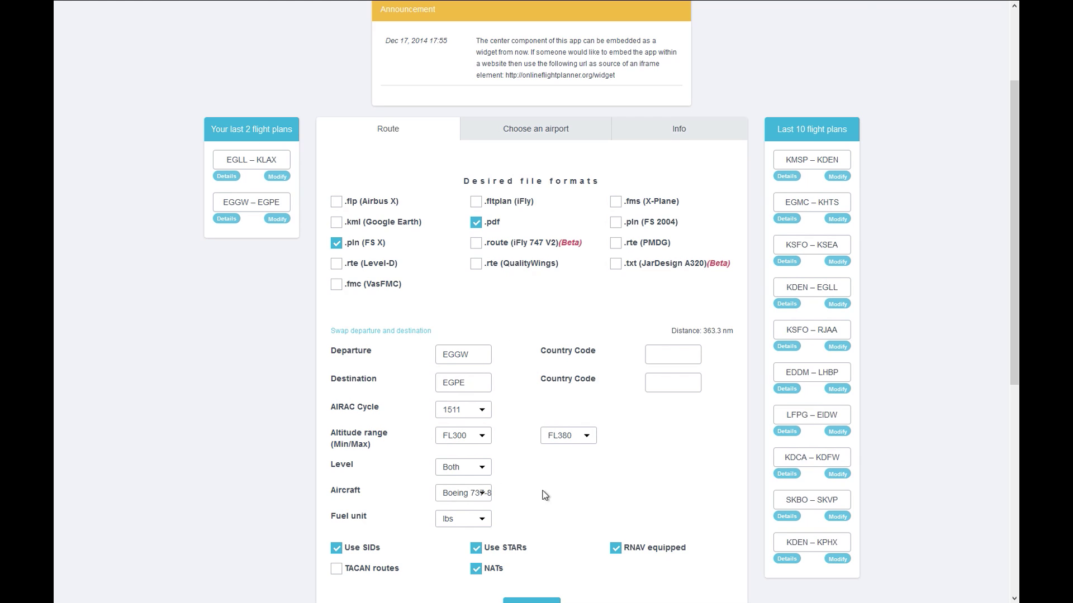
scroll(546, 477, down, 3)
scroll(559, 380, up, 1)
scroll(558, 380, up, 1)
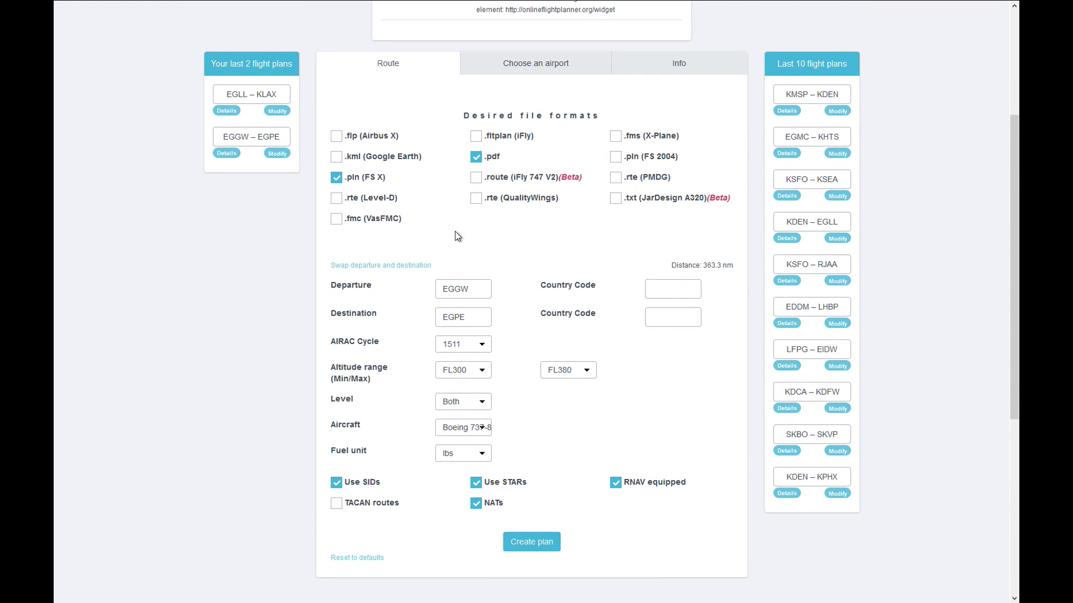
scroll(581, 235, down, 3)
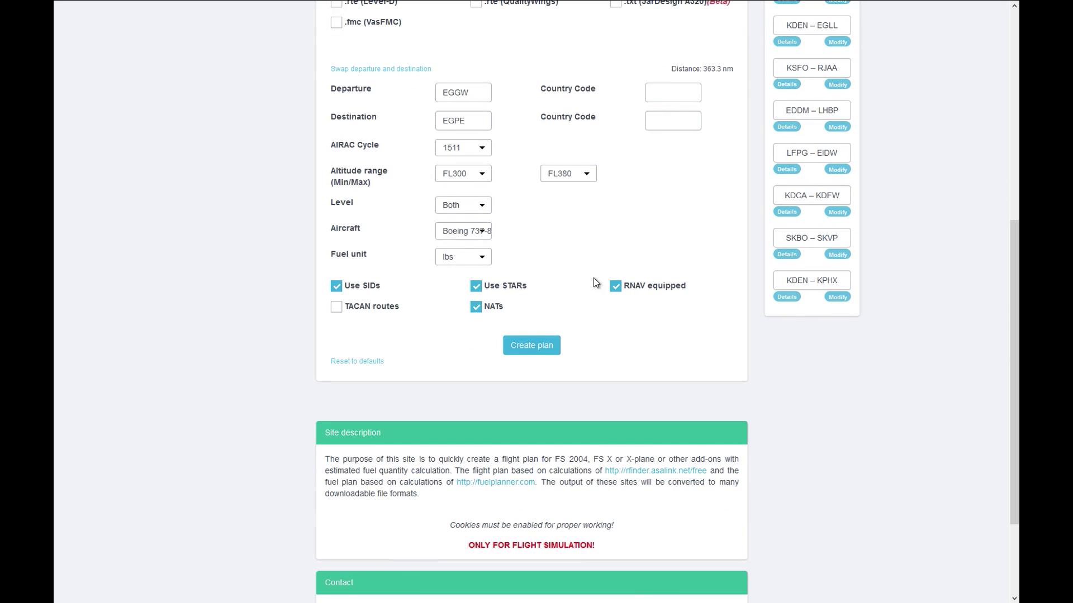
scroll(592, 363, up, 1)
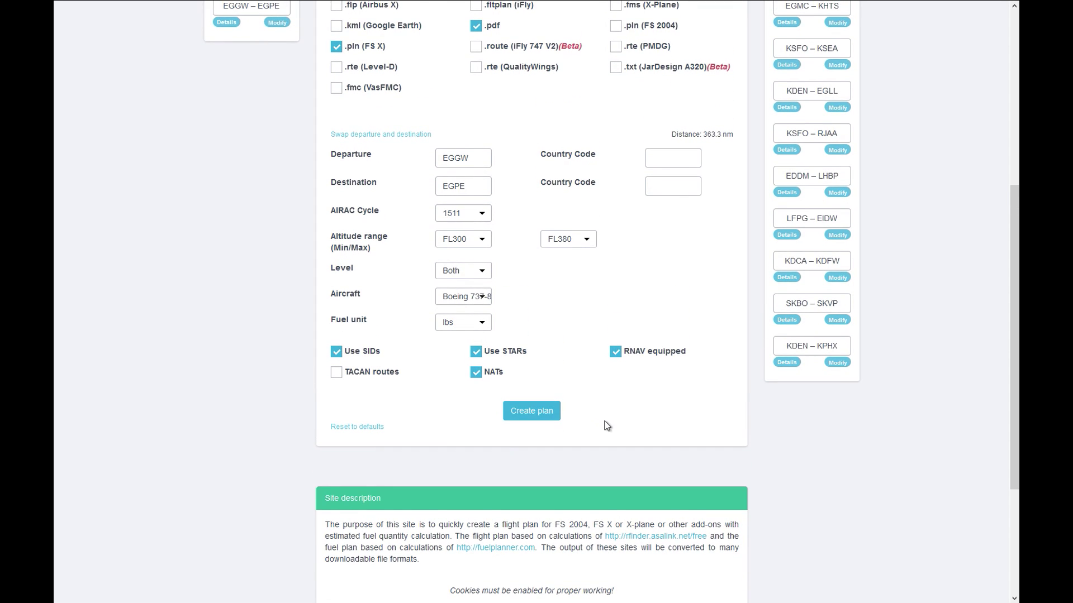
scroll(587, 427, up, 1)
scroll(581, 434, up, 1)
scroll(564, 458, down, 1)
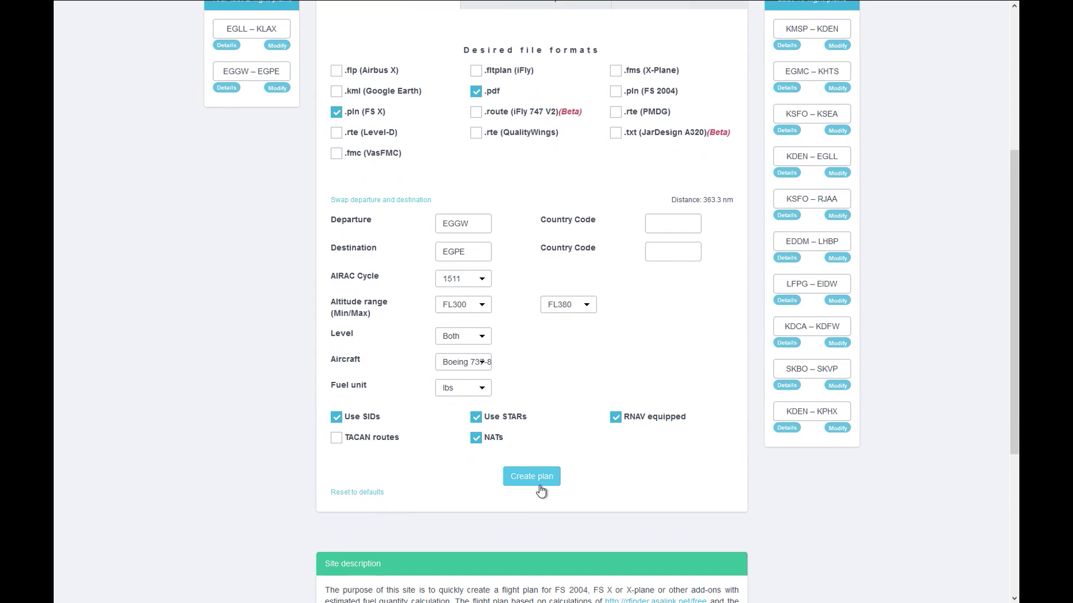
click(532, 476)
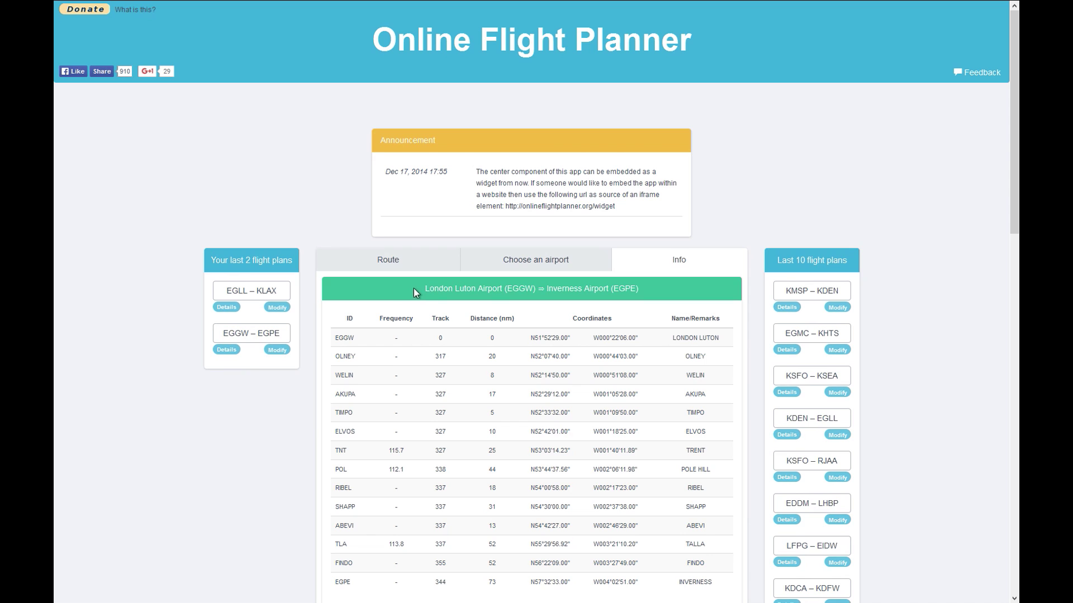
Scroll through the EGGW–EGPE plan's waypoint table, airways, METAR and fuel quantity table
scroll(378, 300, down, 8)
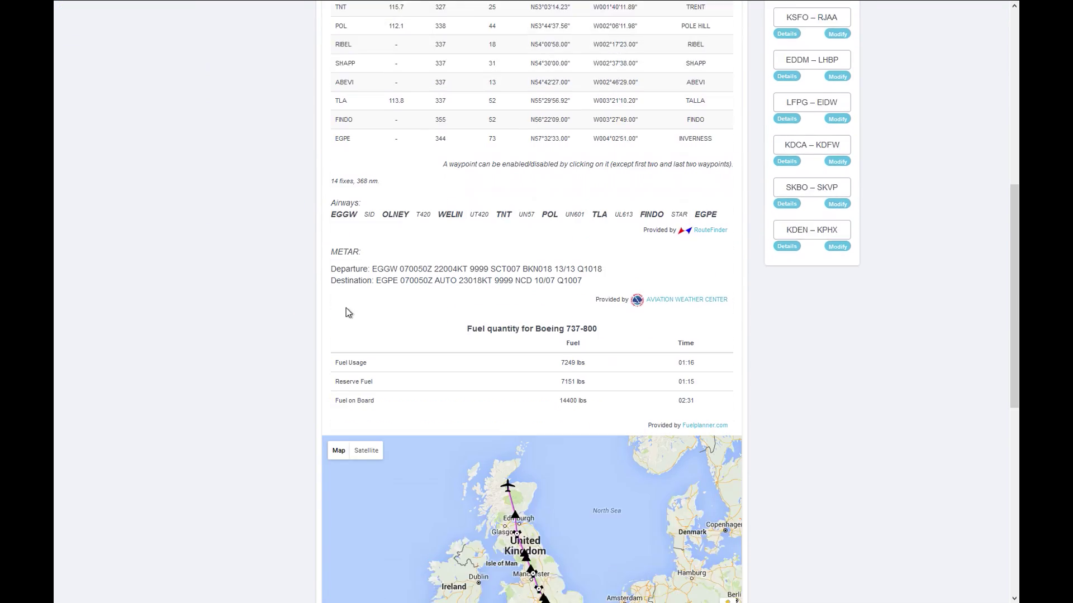
scroll(346, 312, down, 6)
scroll(335, 315, up, 8)
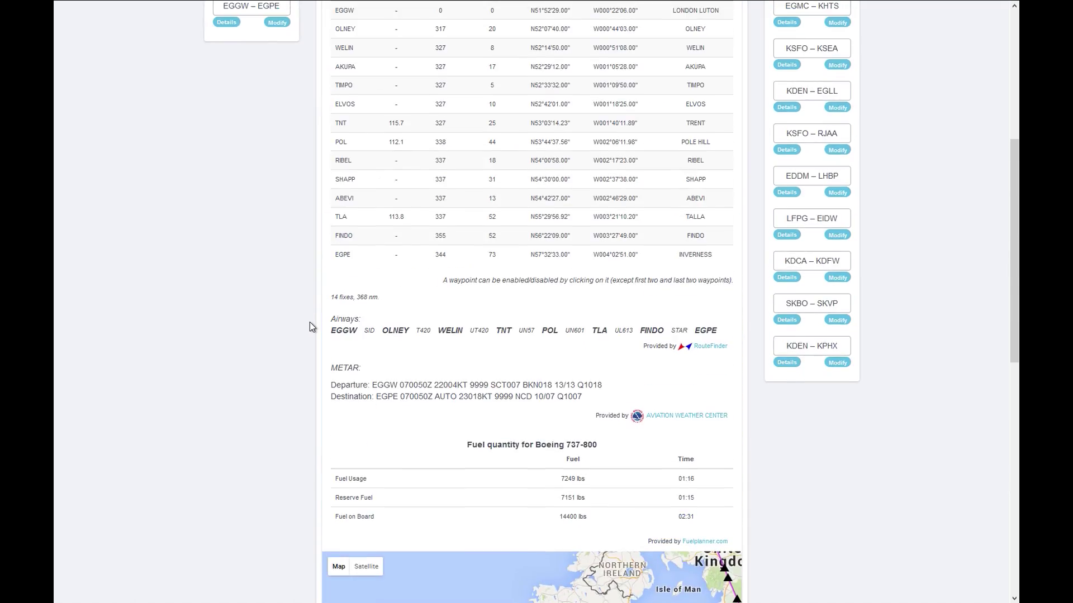
scroll(311, 322, up, 6)
scroll(314, 323, down, 3)
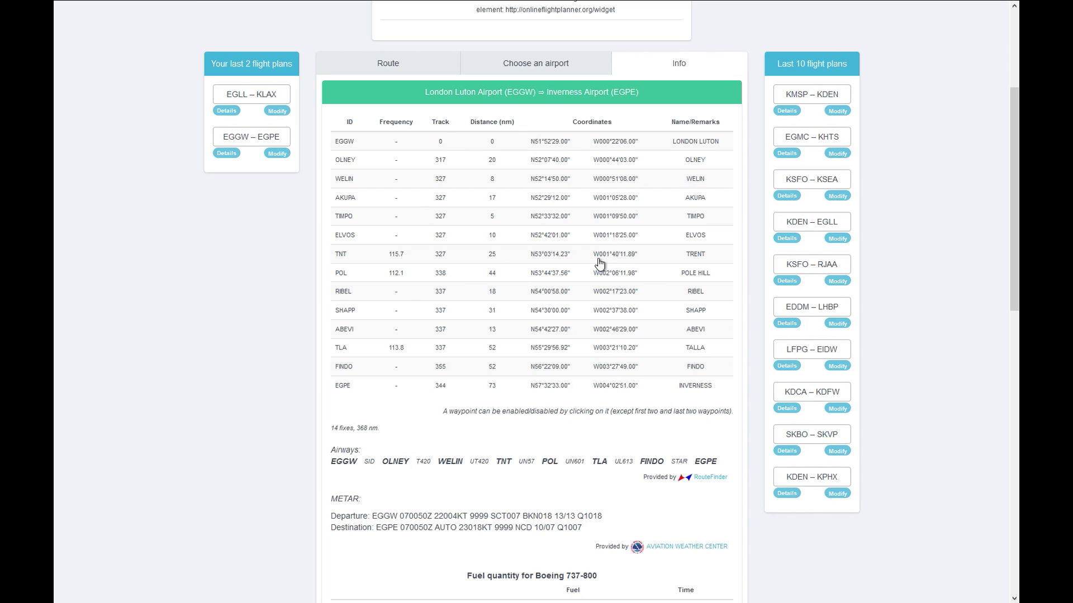
scroll(440, 255, down, 1)
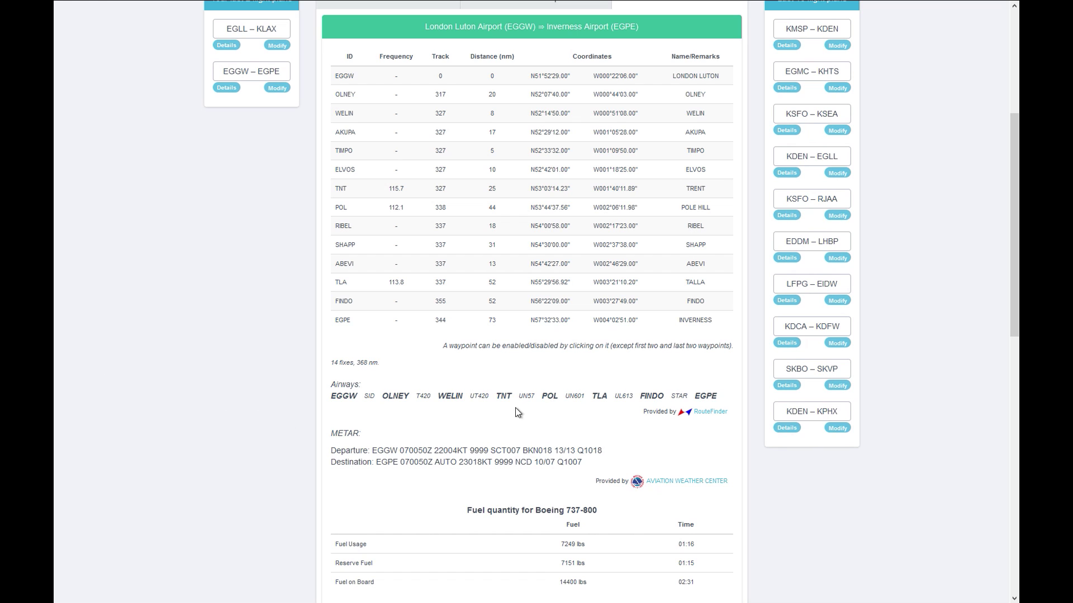
scroll(453, 439, down, 2)
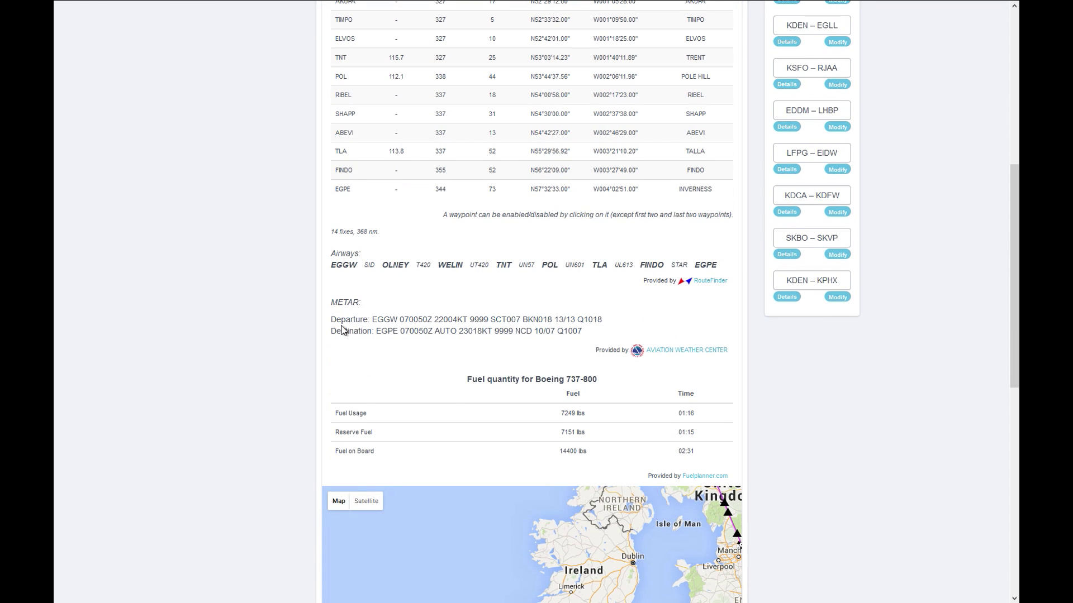
Scroll past the route map and generate the EGGW-EGPE.pdf and EGGW-EGPE.pln files
scroll(307, 347, down, 2)
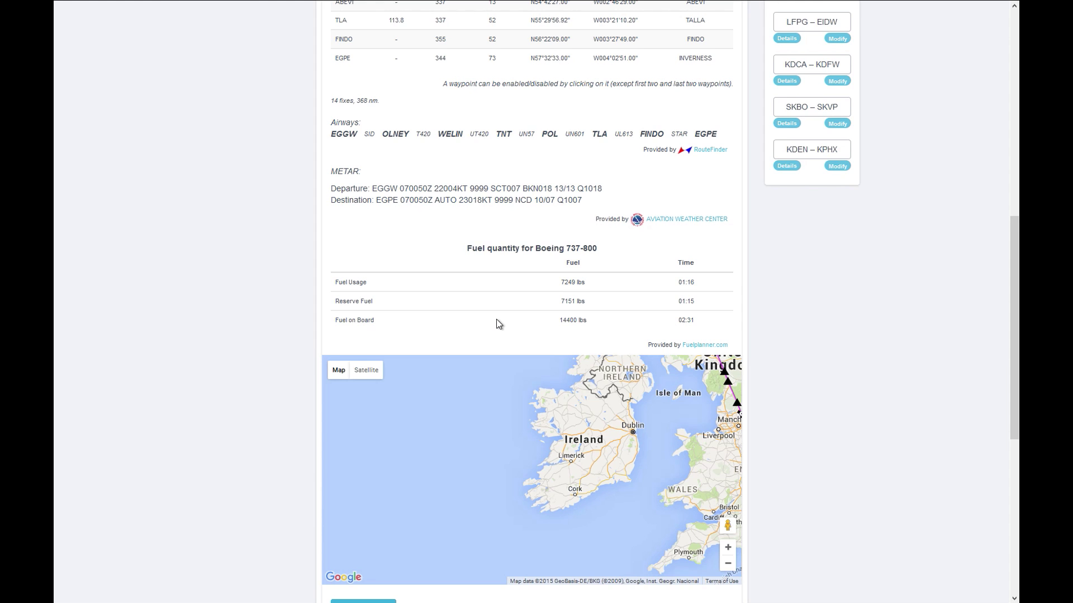
scroll(496, 320, down, 2)
scroll(568, 321, down, 3)
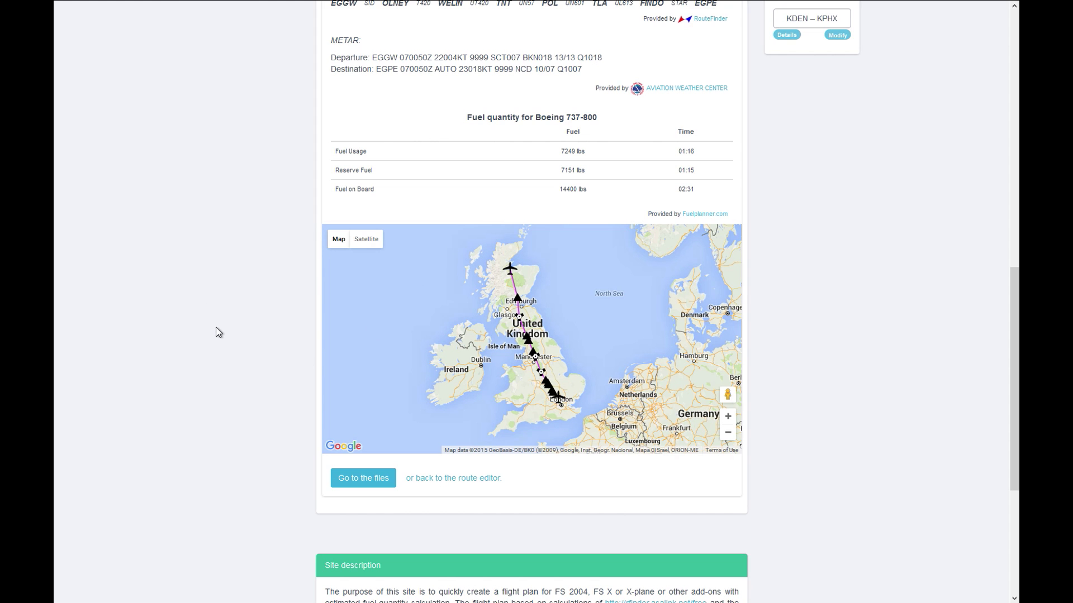
scroll(218, 332, down, 3)
scroll(222, 333, up, 9)
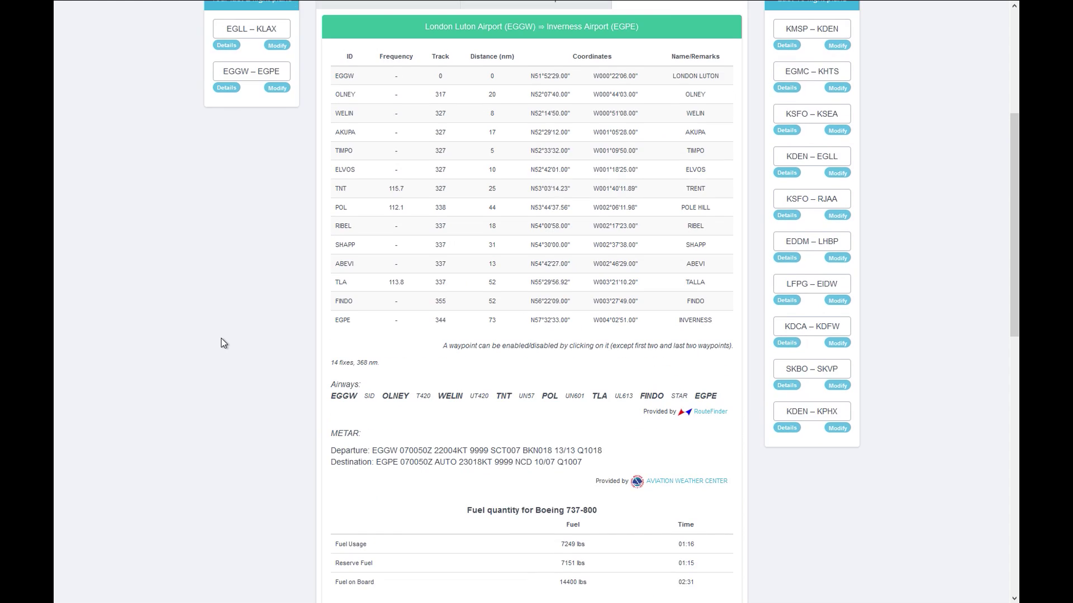
scroll(223, 343, down, 9)
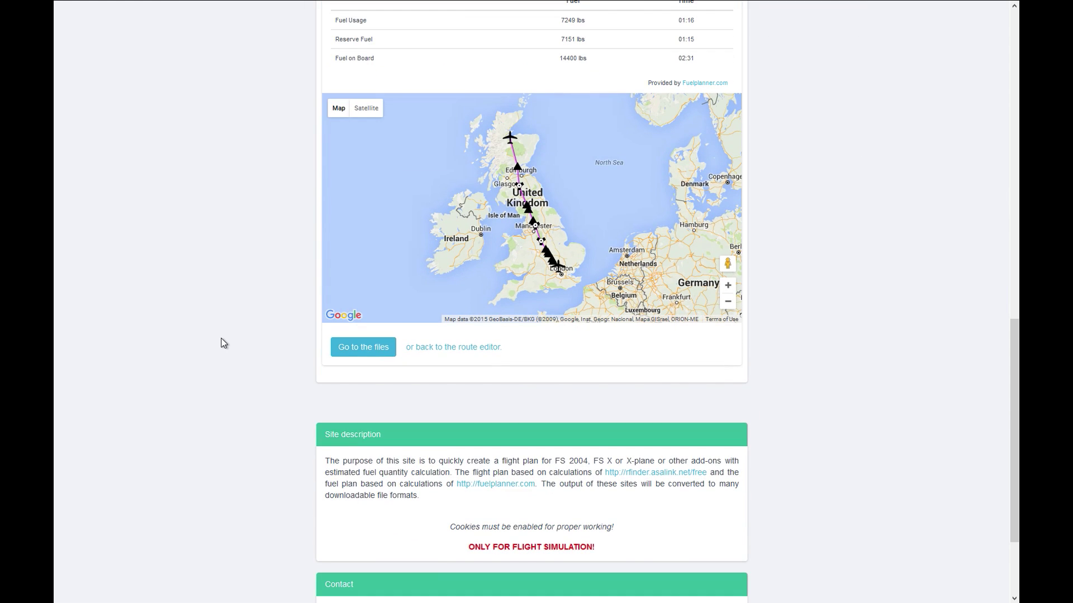
click(388, 357)
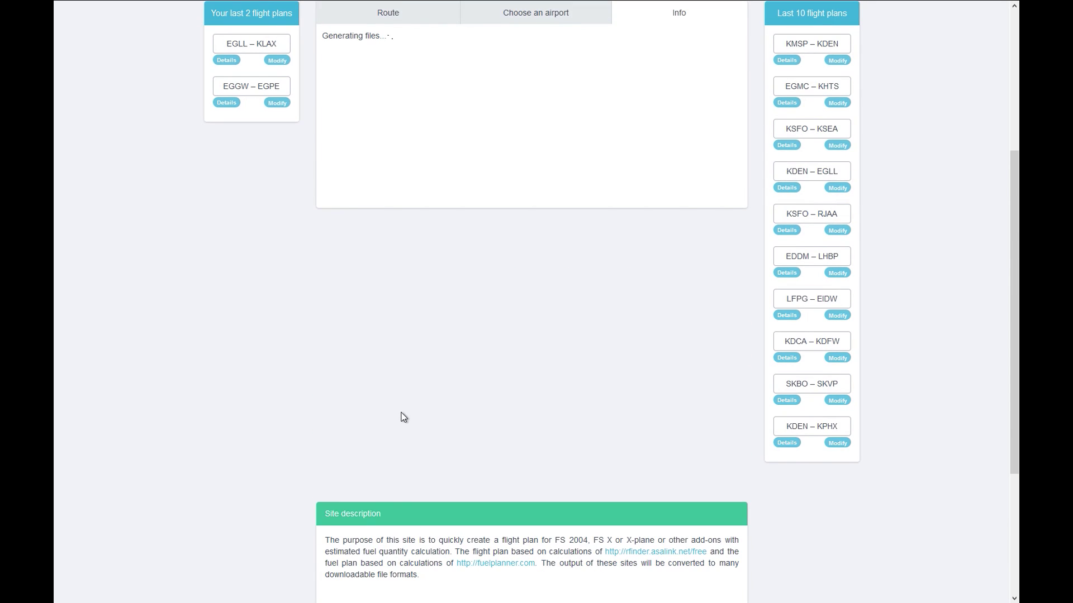
scroll(402, 430, up, 3)
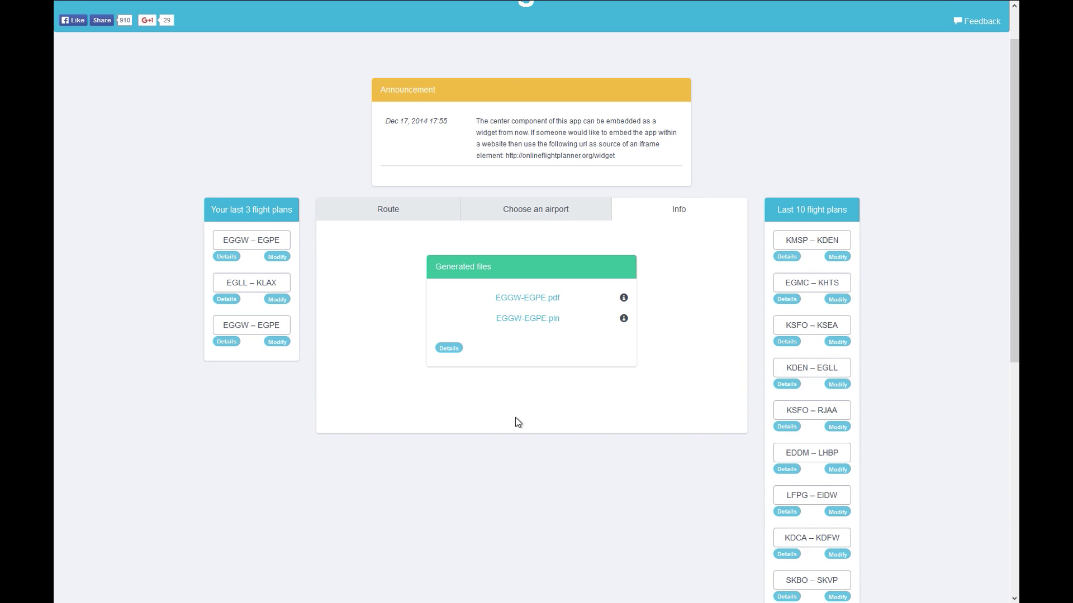